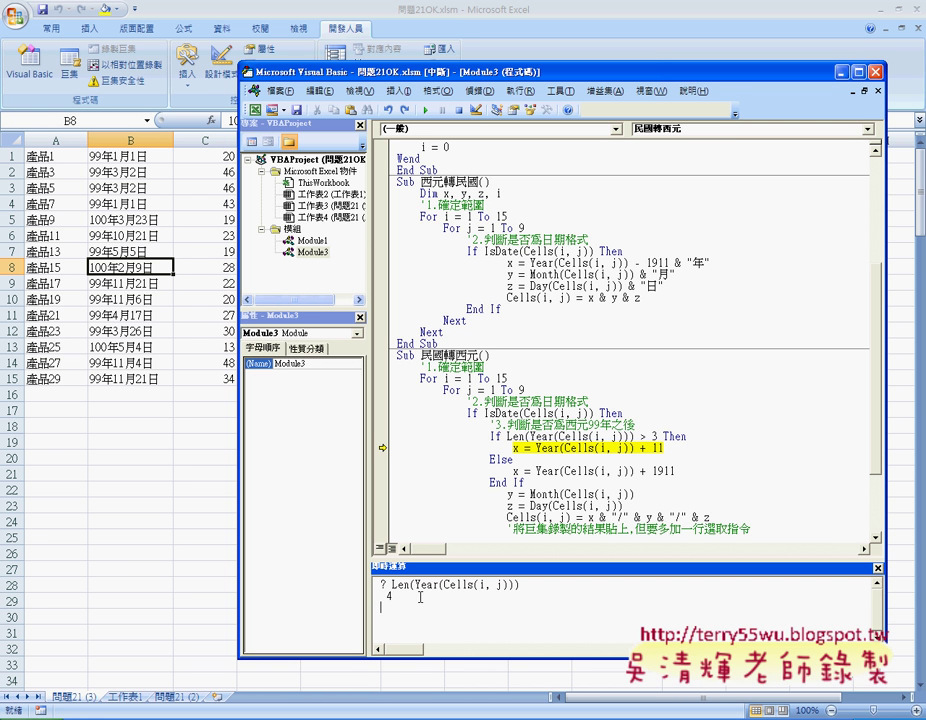
- Evaluate ? Len(Year(Cells(i, j))) to get 4, then select Year(Cells(i, j) in the If line for a query
{"action": "type", "text": "?"}
{"action": "left_click_drag", "start_coordinate": [508, 436], "coordinate": [632, 436]}
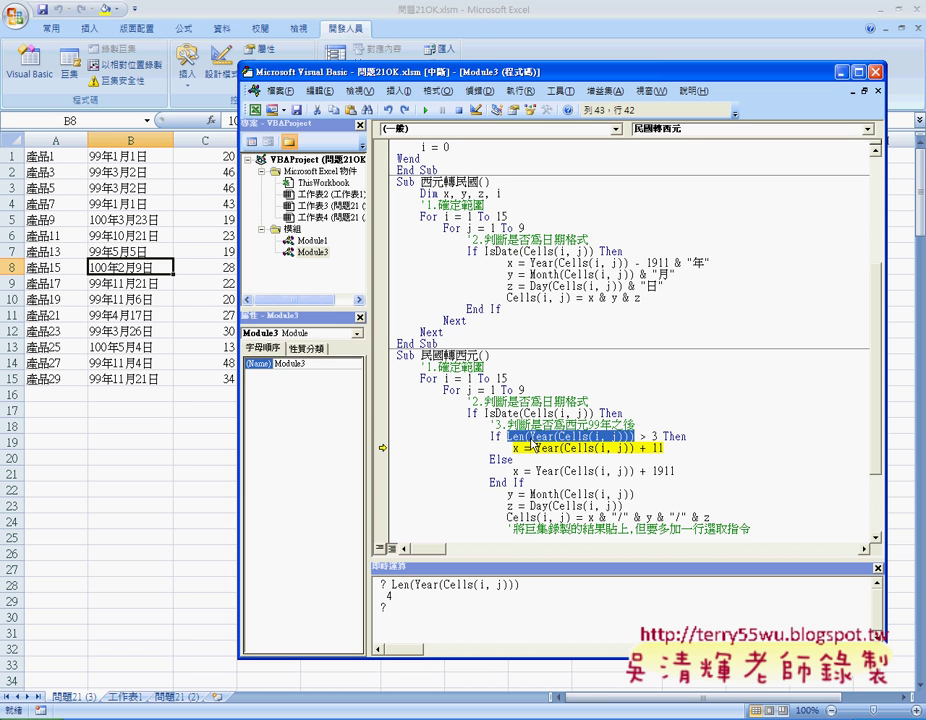
{"action": "left_click", "coordinate": [532, 437]}
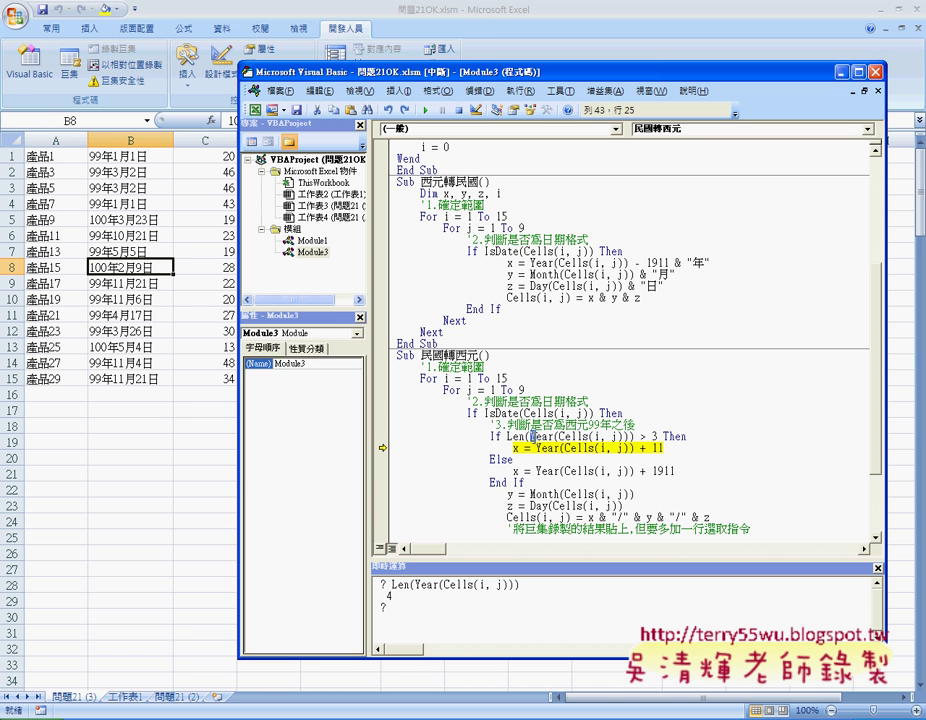
{"action": "left_click_drag", "start_coordinate": [532, 437], "coordinate": [620, 437]}
{"action": "key", "text": "ctrl+c"}
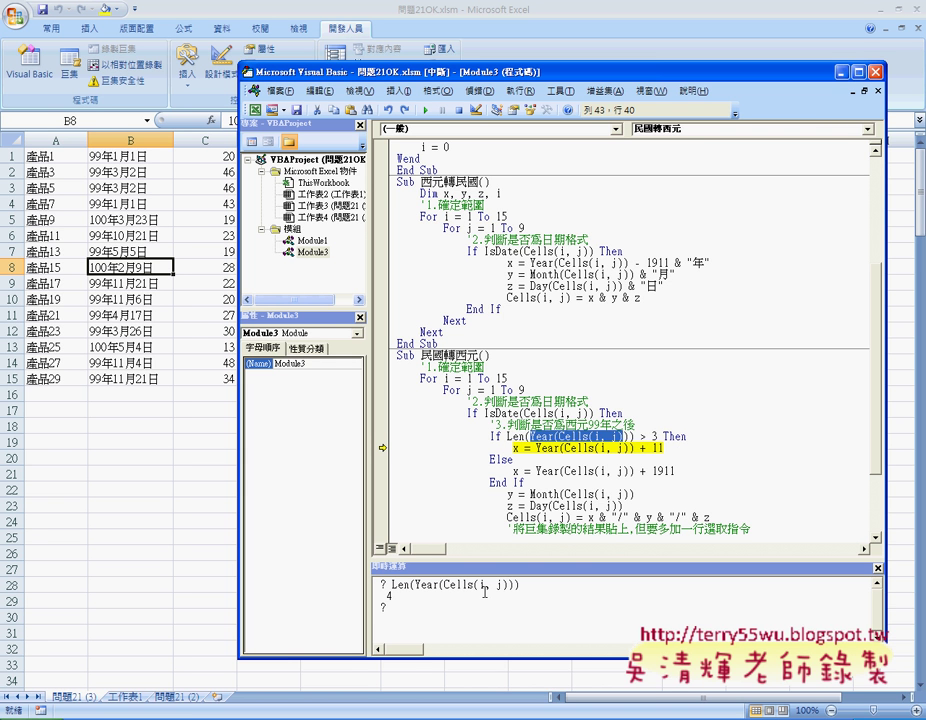
{"action": "left_click", "coordinate": [453, 606]}
- Paste Year(Cells(i, j) after ?, add the missing ')' after the compile error, and get 1999
{"action": "key", "text": "ctrl+v"}
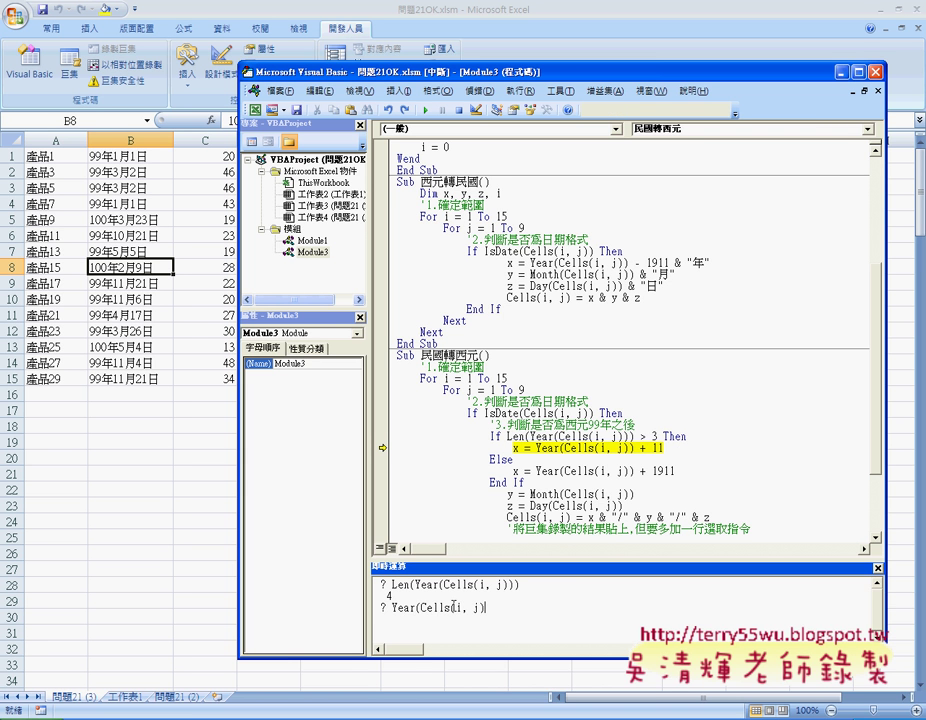
{"action": "key", "text": "Return"}
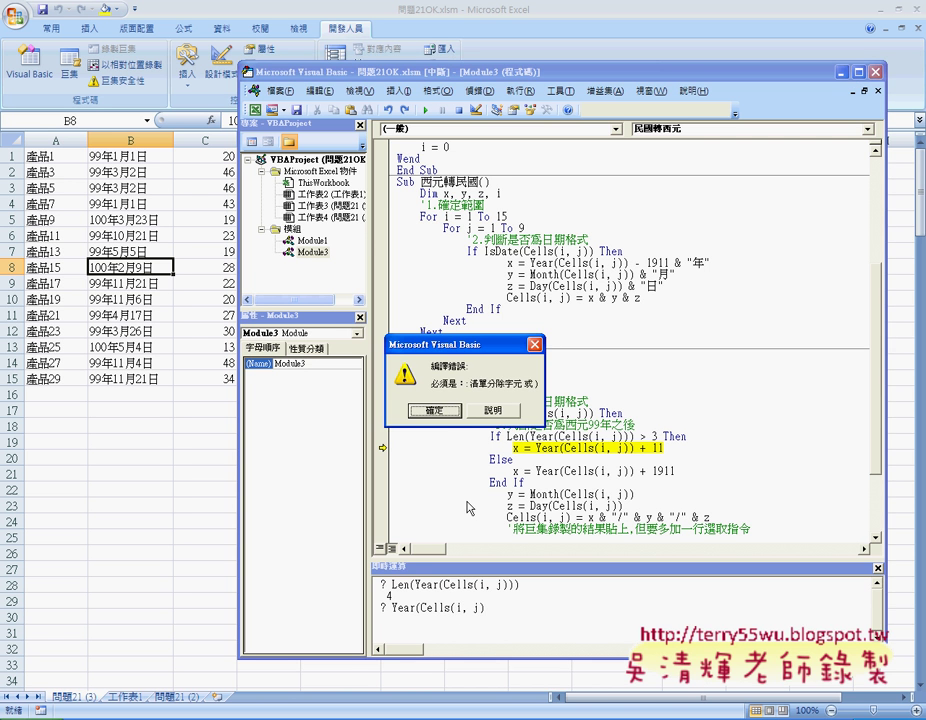
{"action": "left_click", "coordinate": [437, 410]}
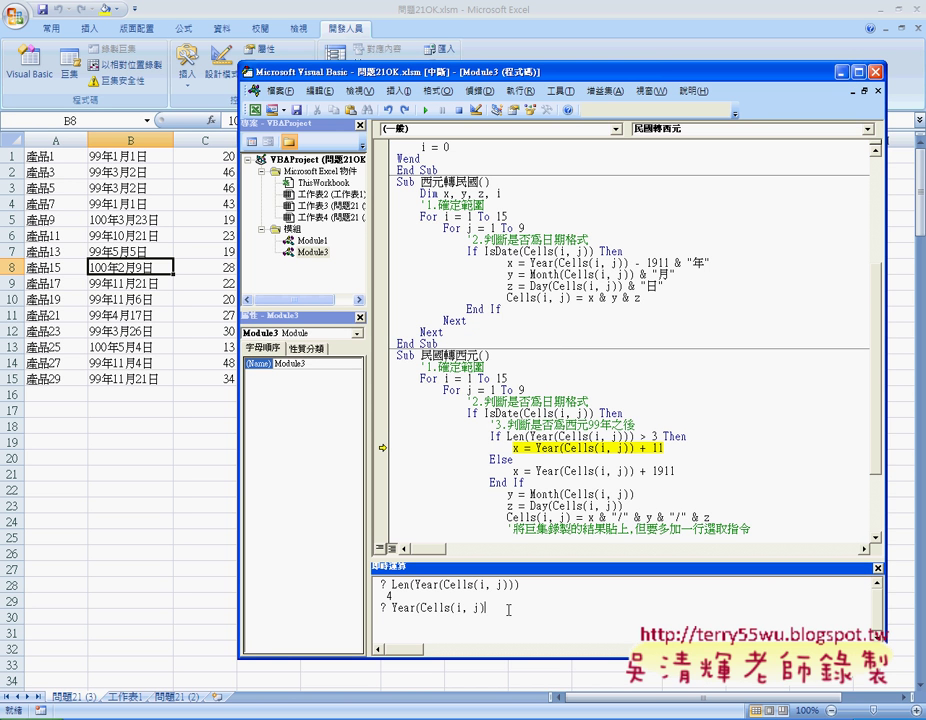
{"action": "type", "text": ")"}
{"action": "key", "text": "Return"}
{"action": "left_click_drag", "start_coordinate": [521, 562], "coordinate": [518, 539]}
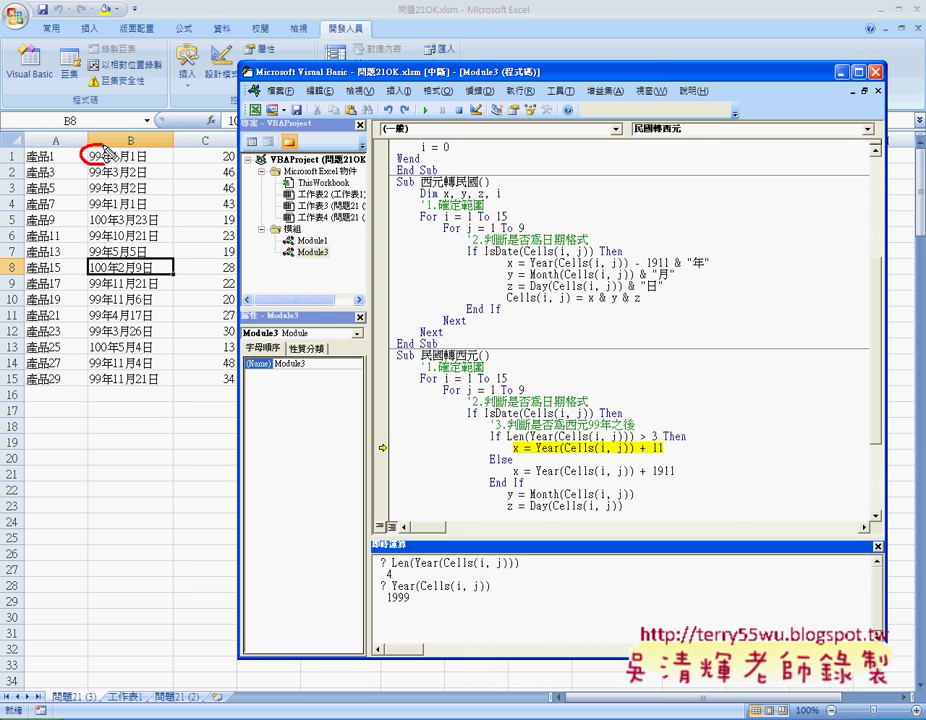
{"action": "mouse_move", "coordinate": [83, 158]}
{"action": "left_mouse_down"}
{"action": "mouse_move", "coordinate": [165, 152]}
{"action": "mouse_move", "coordinate": [84, 157]}
{"action": "left_mouse_up"}
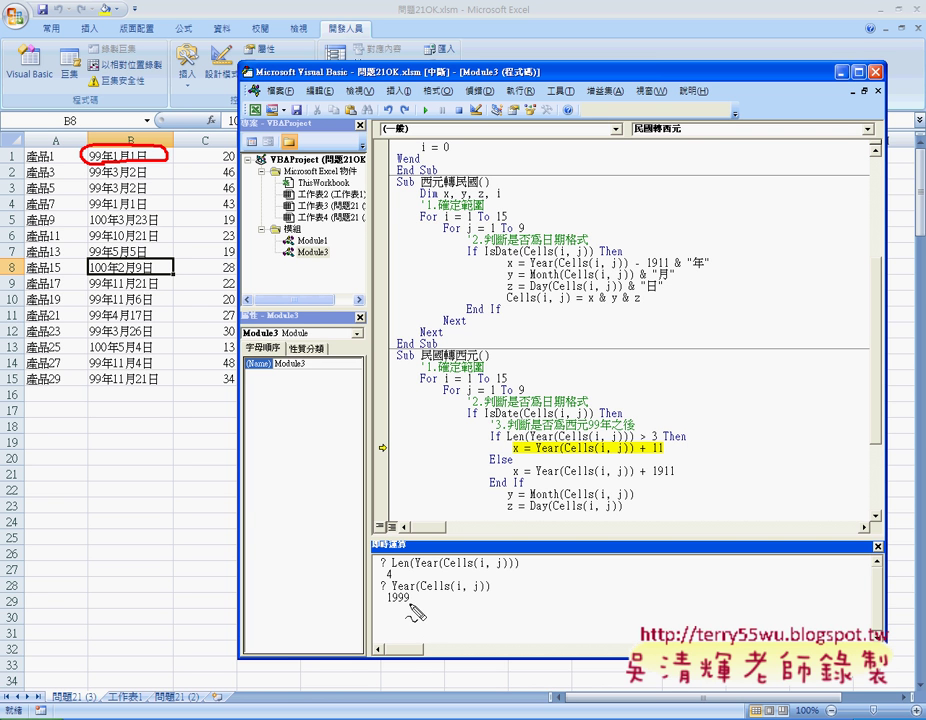
{"action": "left_click_drag", "start_coordinate": [409, 606], "coordinate": [415, 602]}
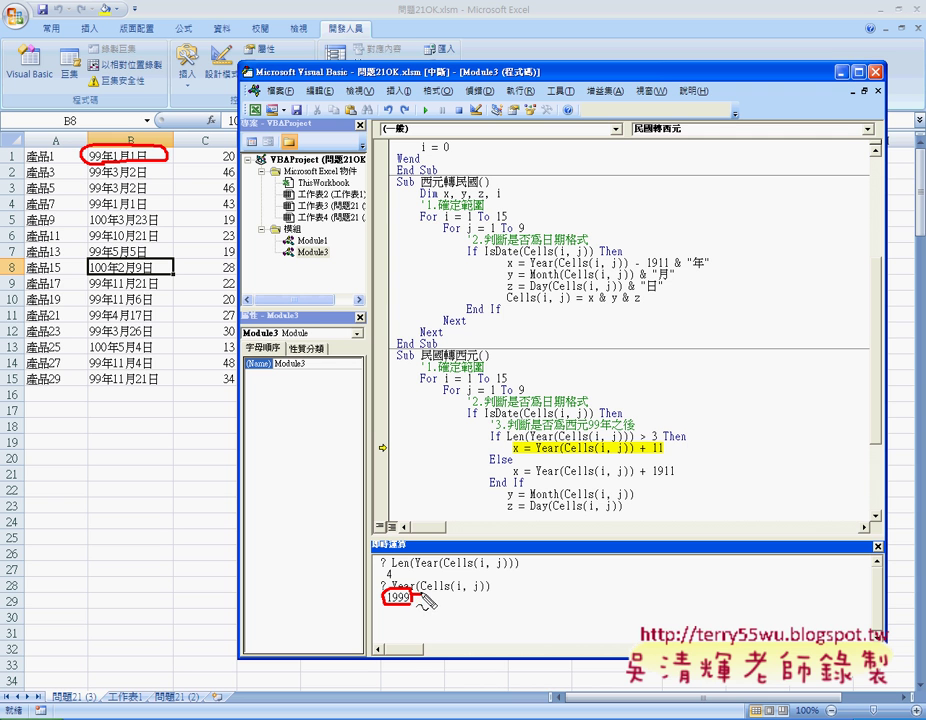
{"action": "left_click_drag", "start_coordinate": [411, 595], "coordinate": [423, 603]}
{"action": "left_click_drag", "start_coordinate": [430, 589], "coordinate": [430, 603]}
{"action": "key", "text": "Escape"}
{"action": "left_click", "coordinate": [579, 447]}
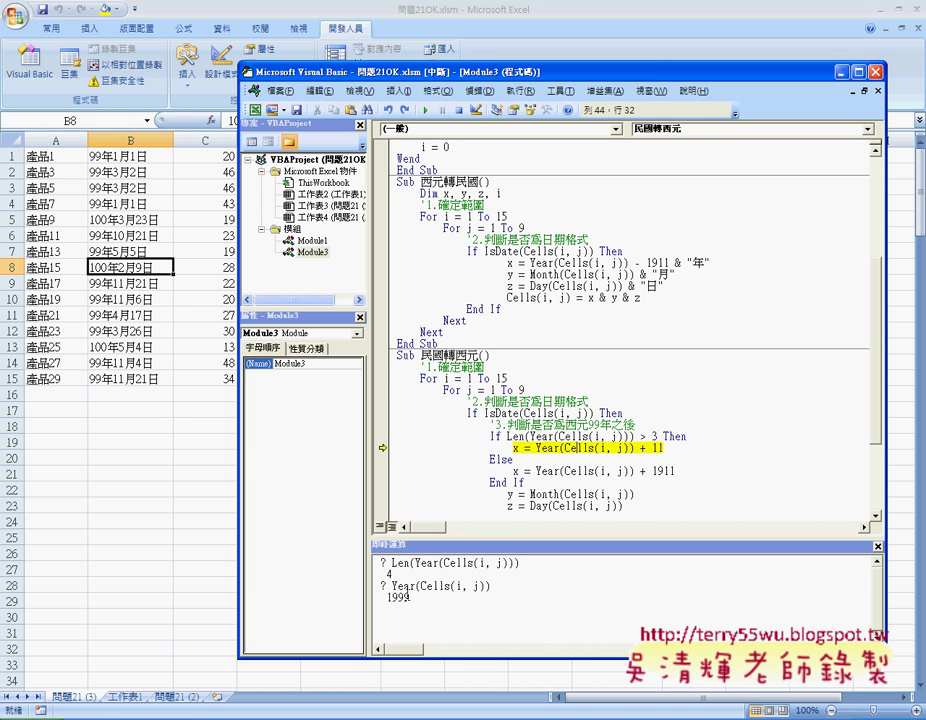
{"action": "left_click_drag", "start_coordinate": [409, 597], "coordinate": [389, 597]}
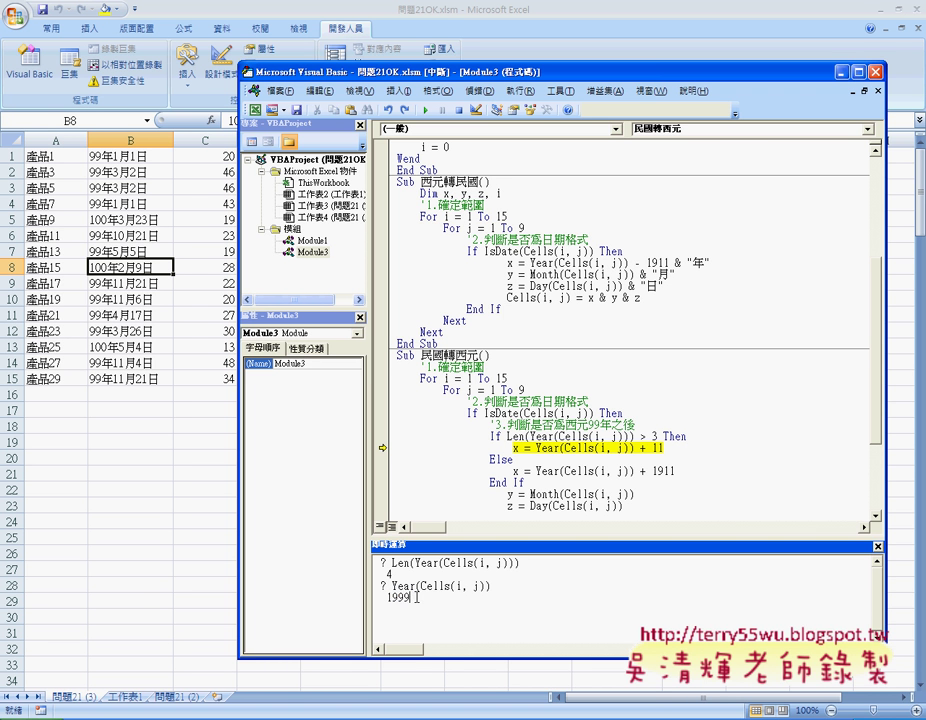
{"action": "left_click_drag", "start_coordinate": [411, 597], "coordinate": [386, 599]}
- Step through the Else branch until x & "/" & y & "/" & z writes 2010/01/01 into B1
{"action": "left_click", "coordinate": [564, 460]}
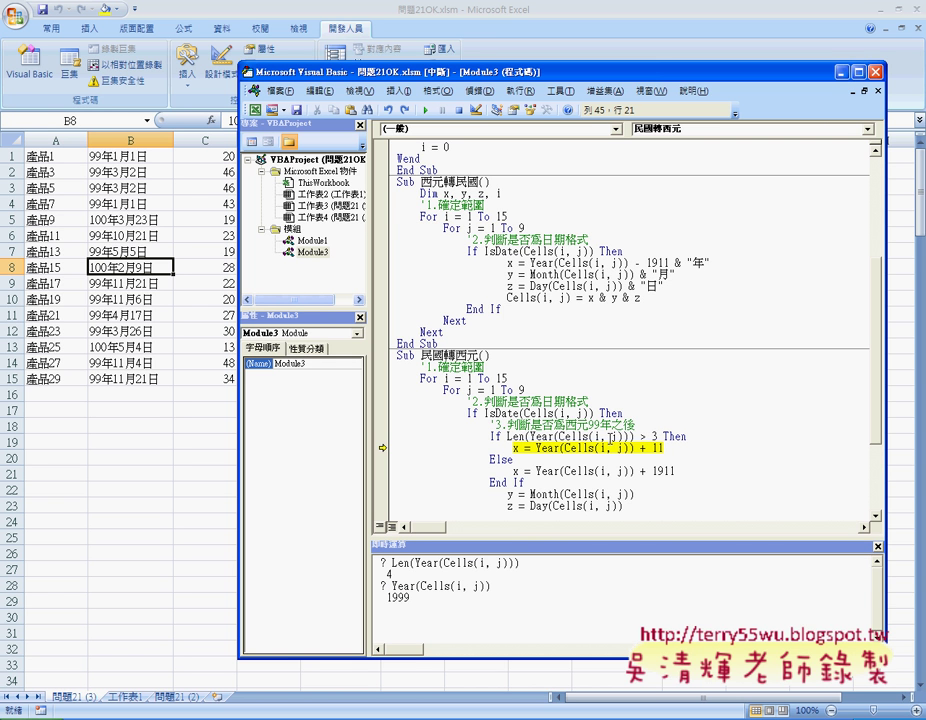
{"action": "key", "text": "F8"}
{"action": "key", "text": "F8"}
{"action": "key", "text": "F8"}
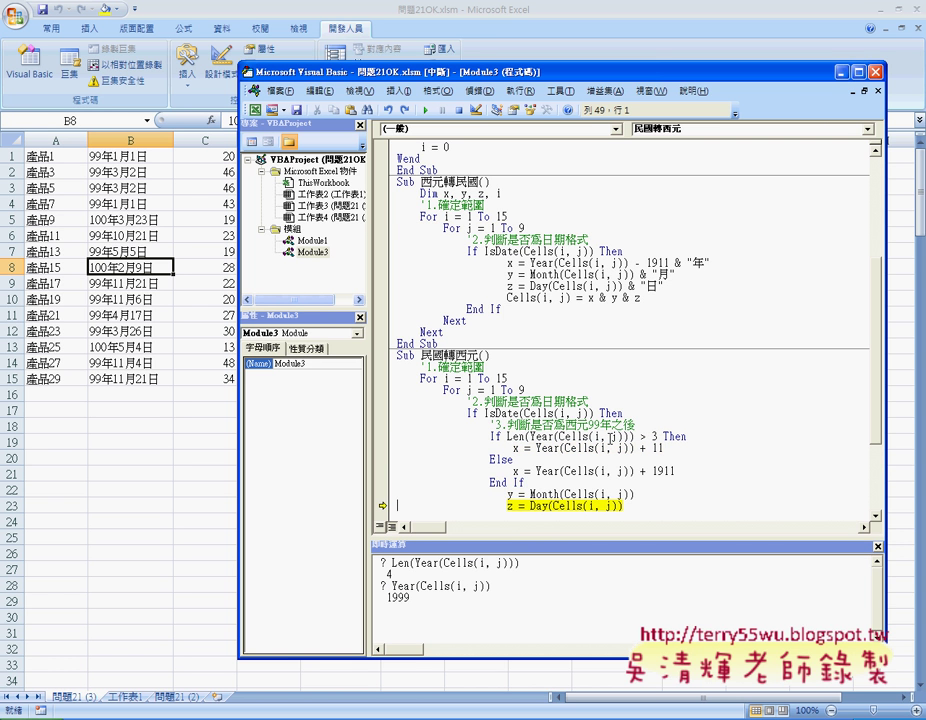
{"action": "key", "text": "F8"}
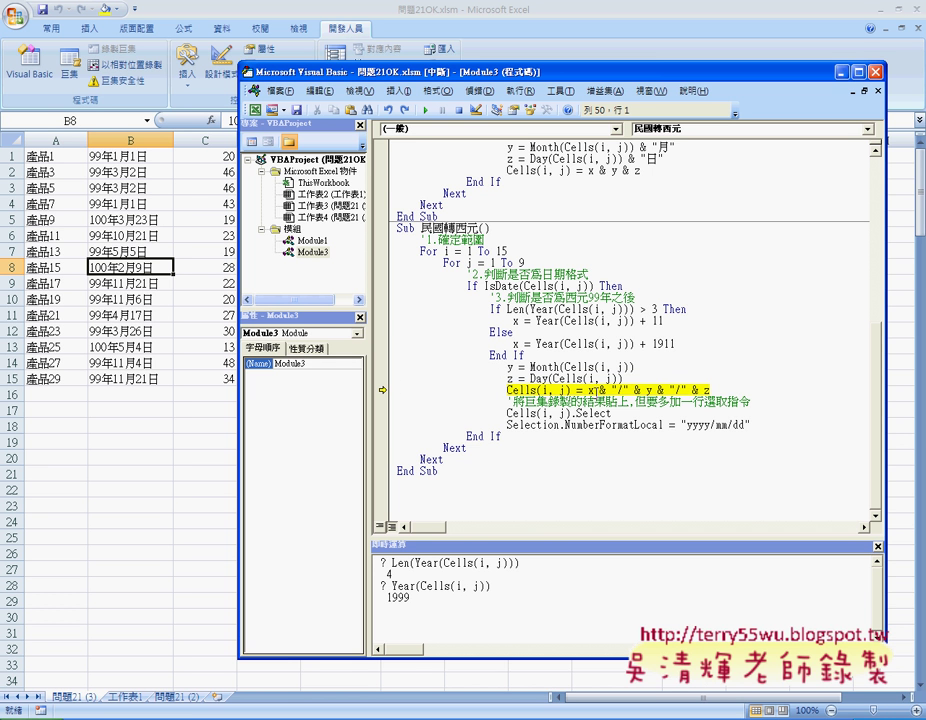
{"action": "left_click_drag", "start_coordinate": [588, 390], "coordinate": [697, 398]}
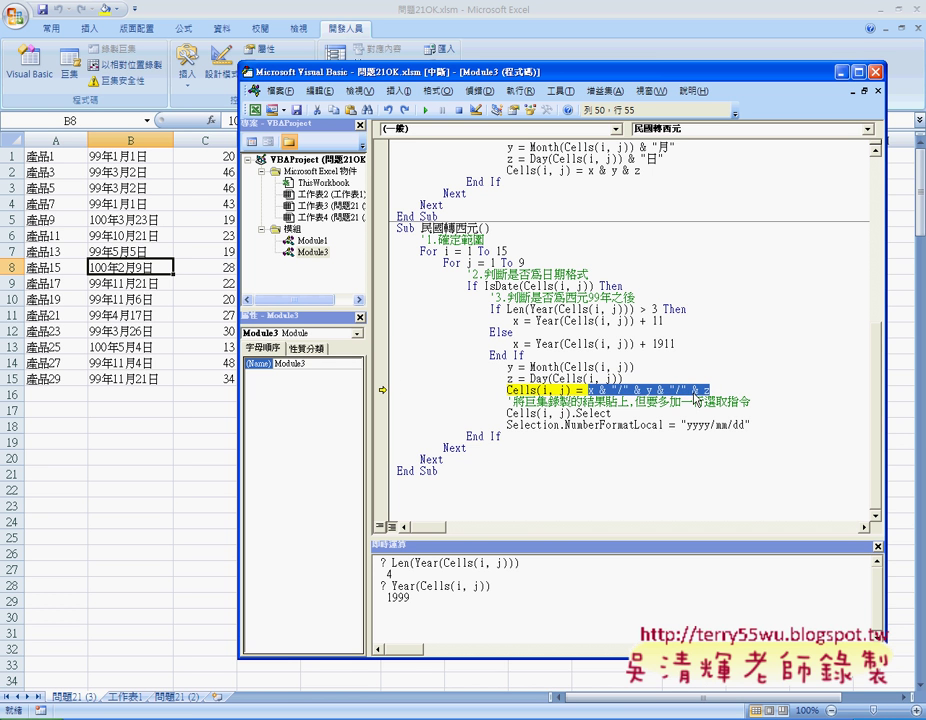
{"action": "key", "text": "F8"}
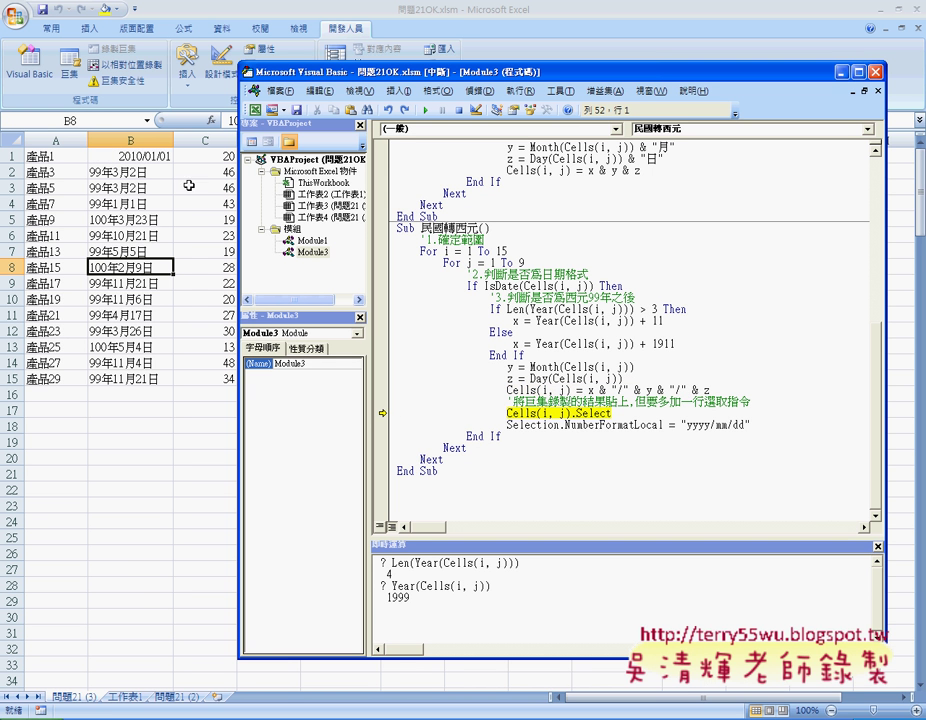
{"action": "left_click", "coordinate": [141, 157]}
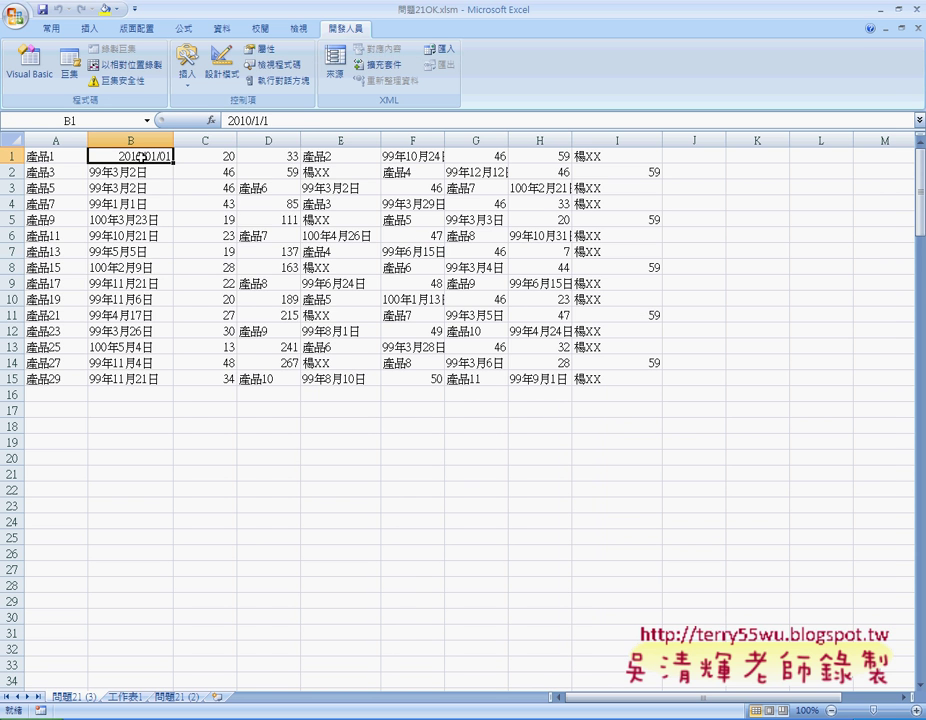
{"action": "right_click", "coordinate": [141, 157]}
{"action": "left_click", "coordinate": [197, 344]}
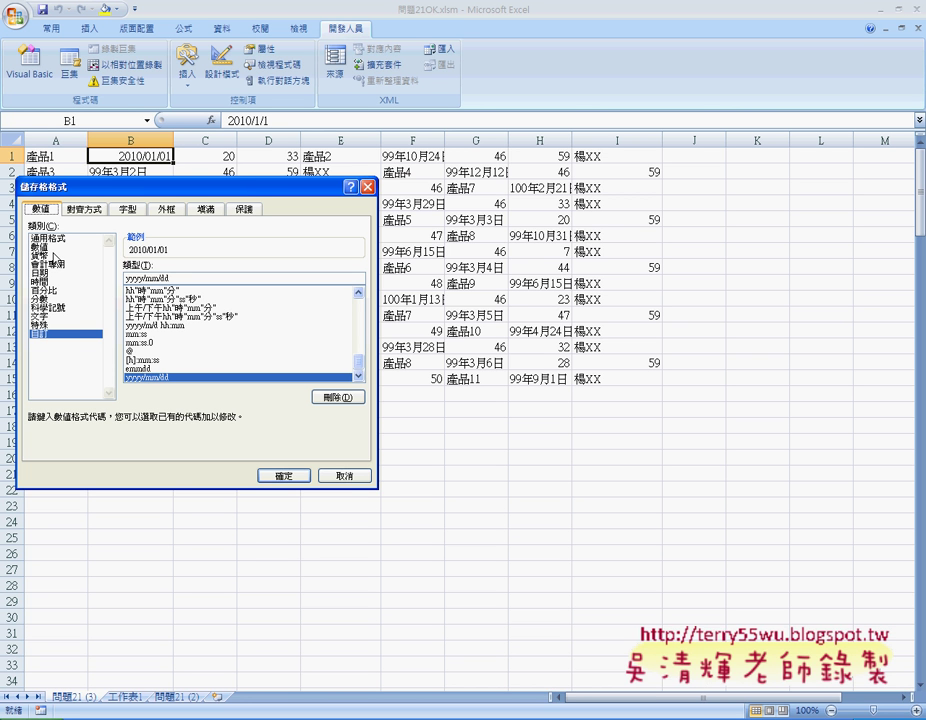
{"action": "left_click", "coordinate": [350, 477]}
{"action": "left_click", "coordinate": [677, 705]}
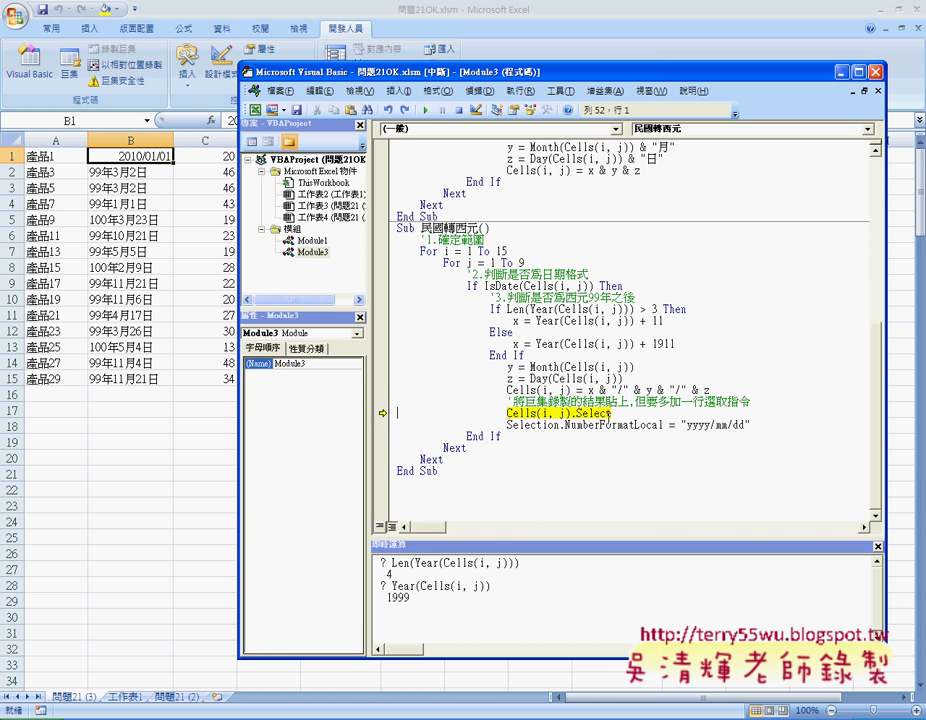
- Step over Cells(i, j).Select and highlight NumberFormatLocal and "yyyy/mm/dd" in the format line
{"action": "left_click_drag", "start_coordinate": [750, 425], "coordinate": [683, 425]}
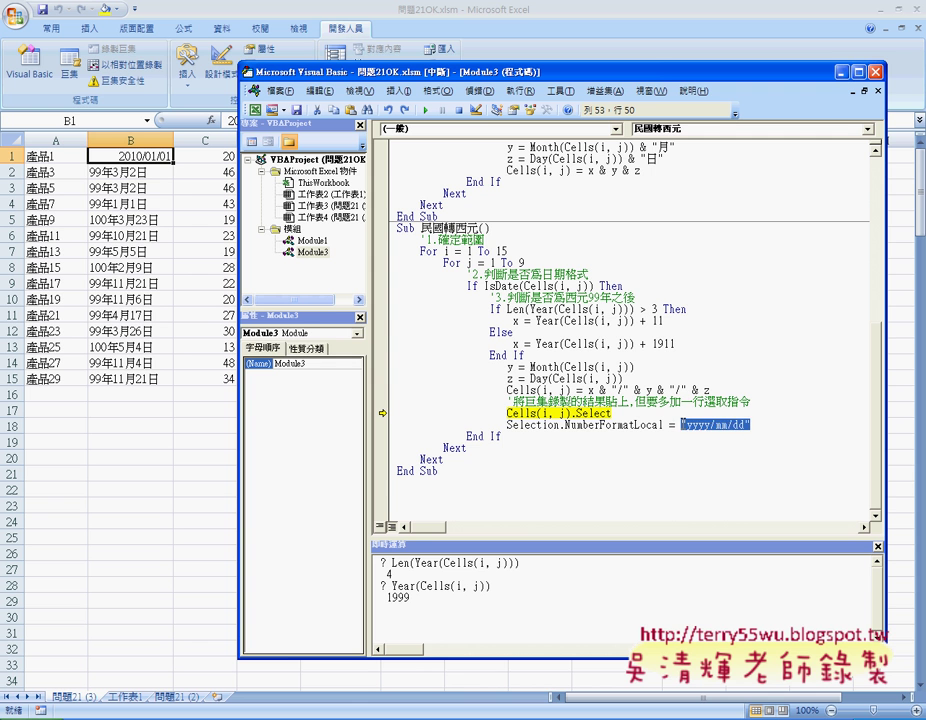
{"action": "left_click", "coordinate": [647, 413]}
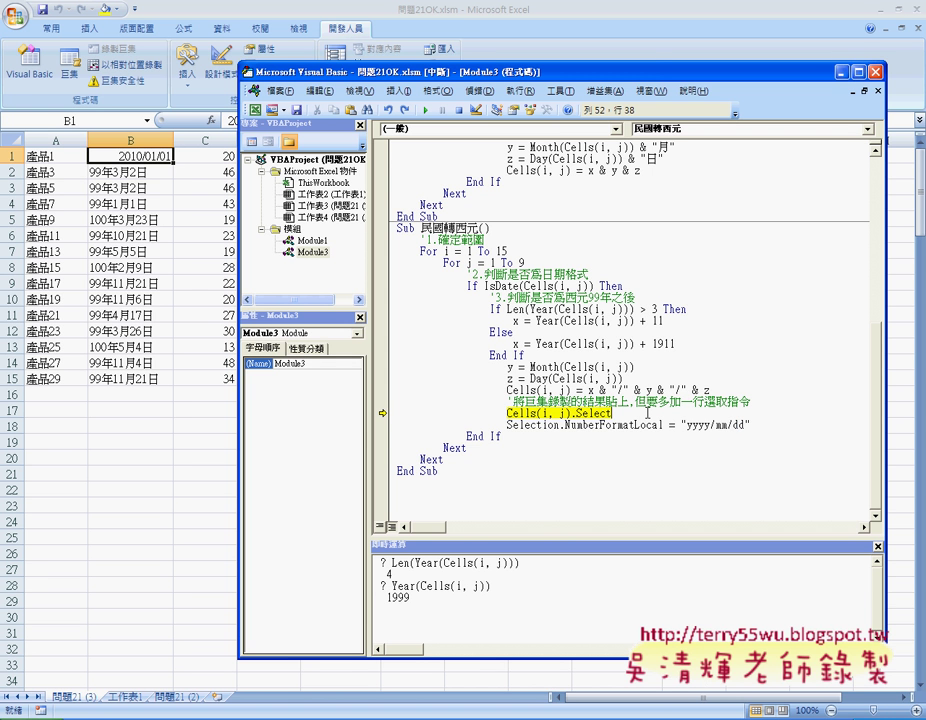
{"action": "key", "text": "F8"}
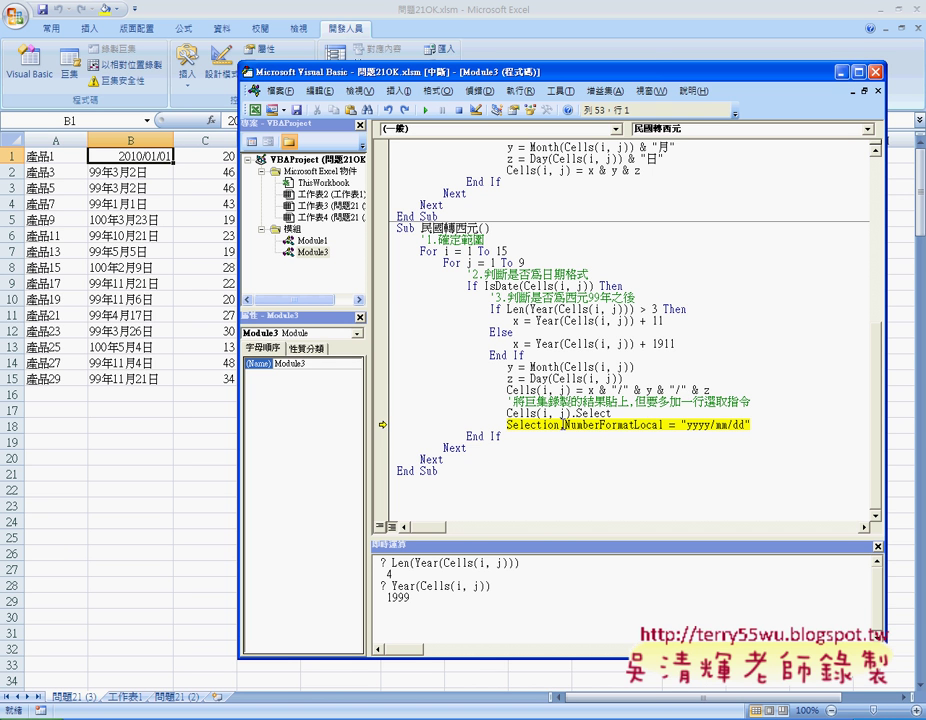
{"action": "left_click_drag", "start_coordinate": [564, 425], "coordinate": [662, 425]}
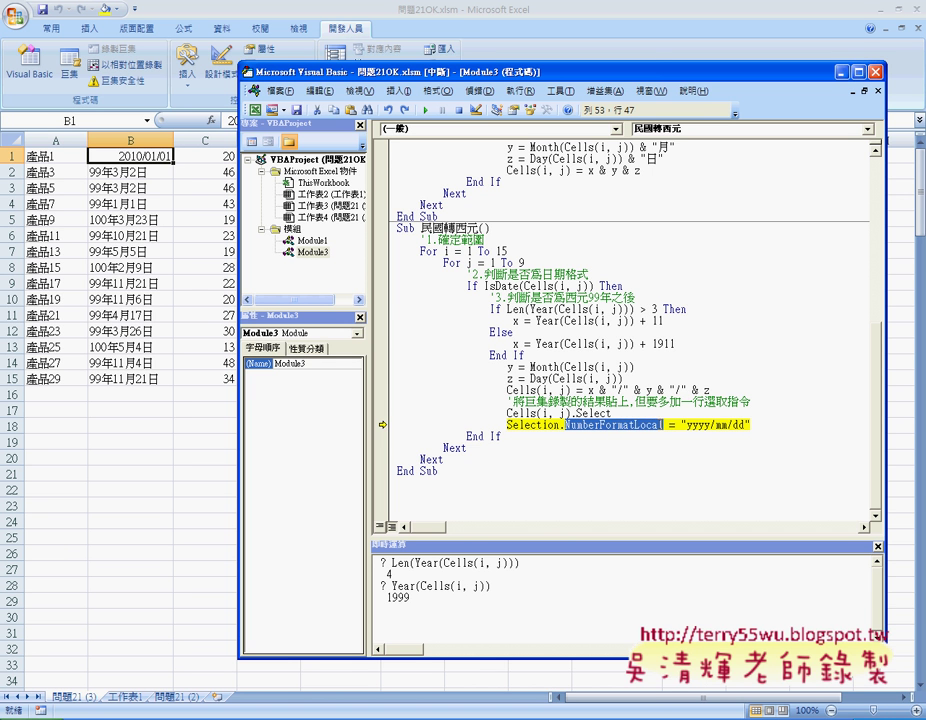
{"action": "left_click_drag", "start_coordinate": [751, 425], "coordinate": [681, 425]}
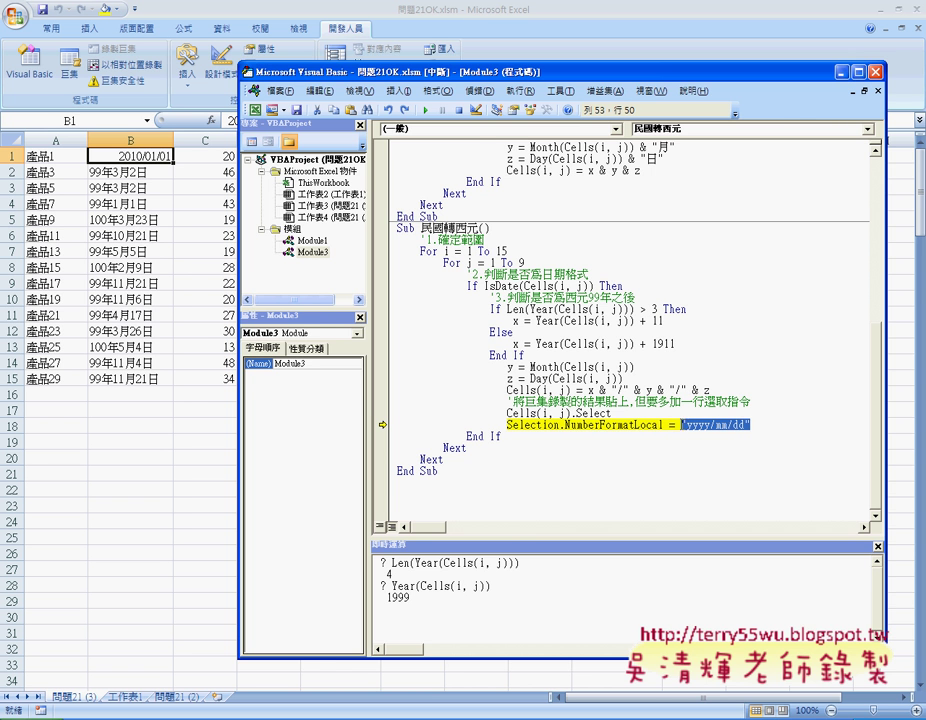
- Inspect B1's 日期 (Date) category in 儲存格格式, then go back to the paused code
{"action": "right_click", "coordinate": [138, 157]}
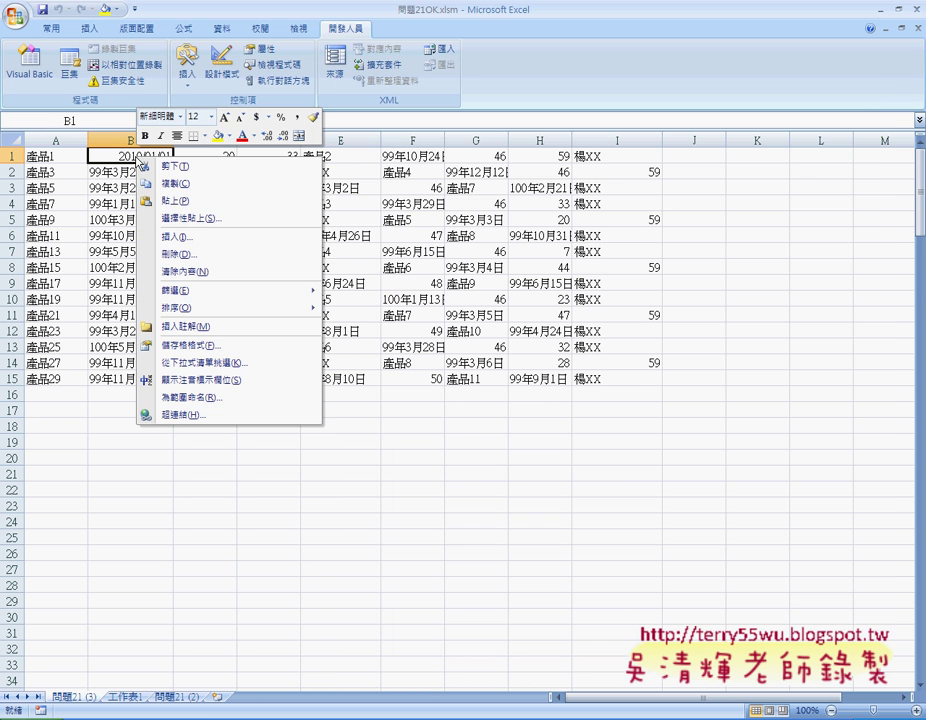
{"action": "left_click", "coordinate": [196, 346]}
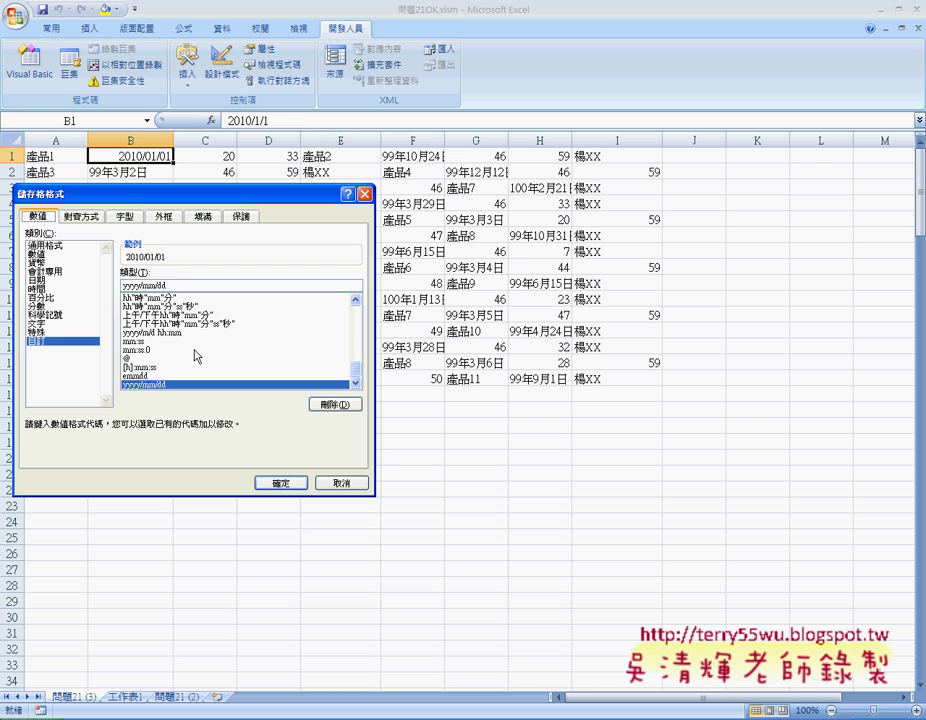
{"action": "left_click", "coordinate": [35, 281]}
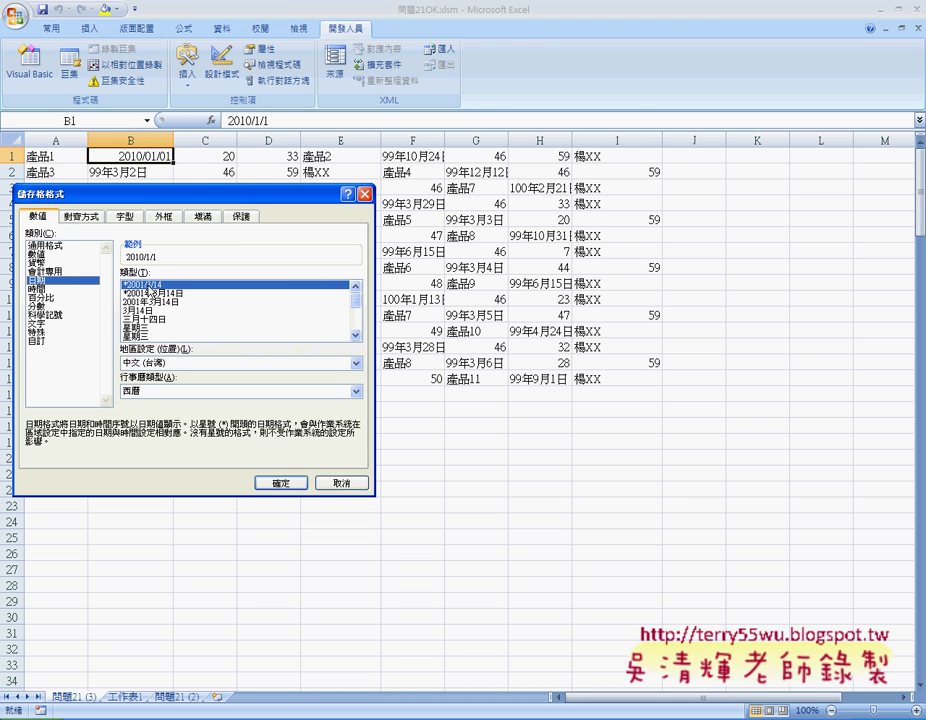
{"action": "left_click", "coordinate": [650, 710]}
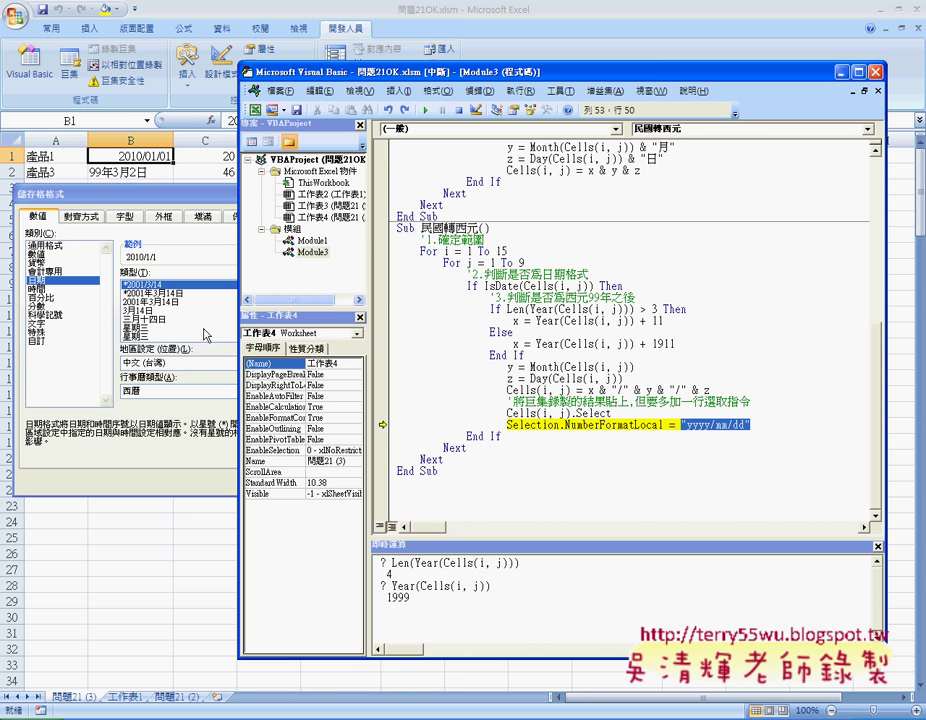
- Close the cell format dialog and step twice with F8 to run the NumberFormatLocal line
{"action": "left_click", "coordinate": [250, 450]}
{"action": "left_click", "coordinate": [331, 478]}
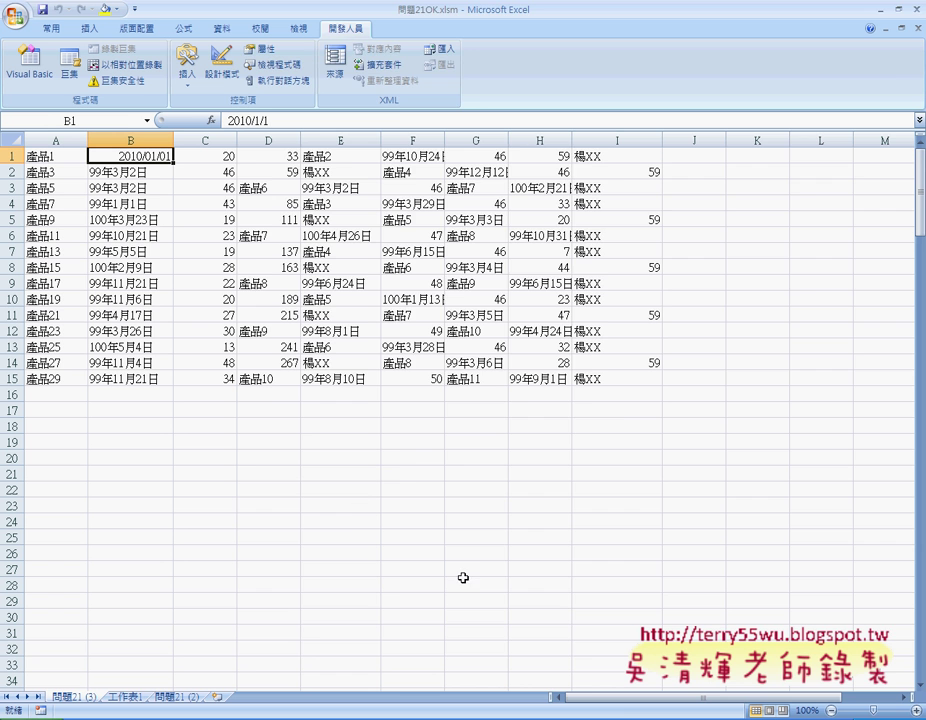
{"action": "key", "text": "alt+F11"}
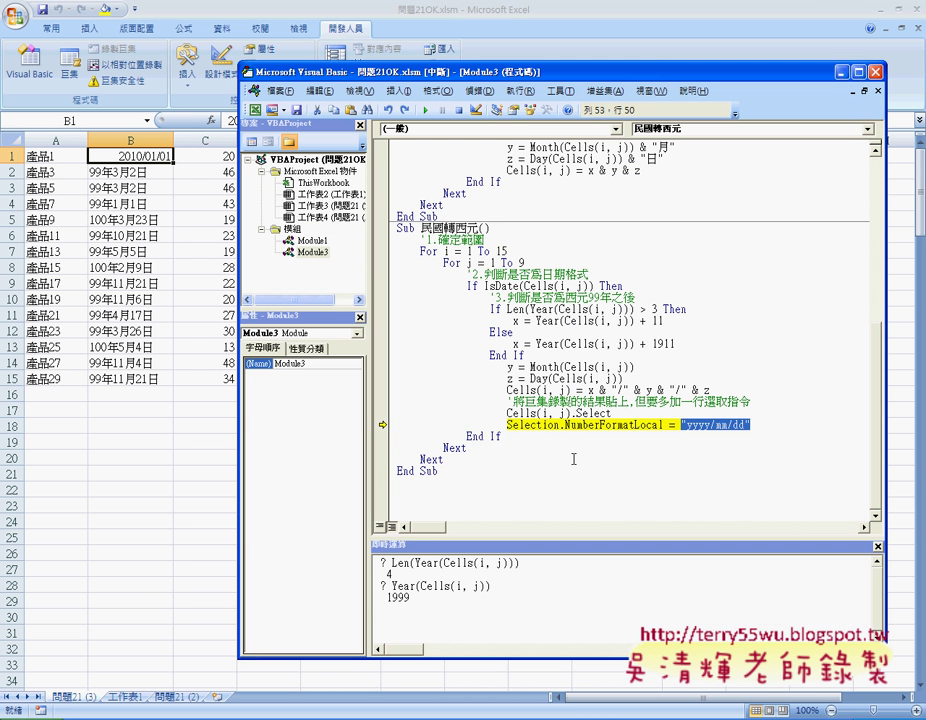
{"action": "key", "text": "F8"}
{"action": "key", "text": "F8"}
{"action": "key", "text": "F8"}
{"action": "key", "text": "F8"}
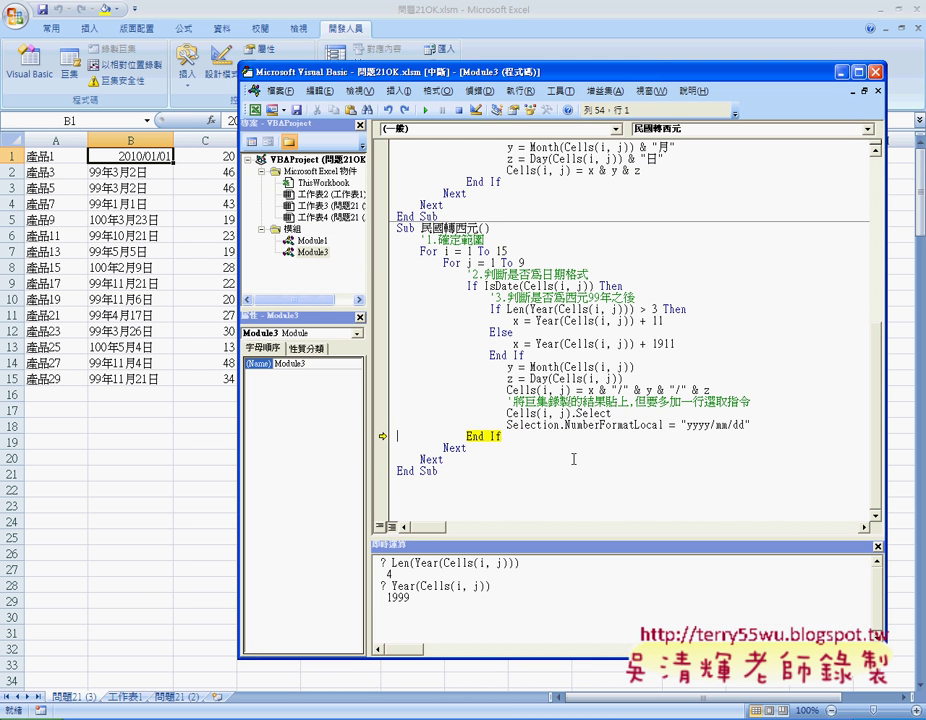
{"action": "key", "text": "F8"}
{"action": "key", "text": "F8"}
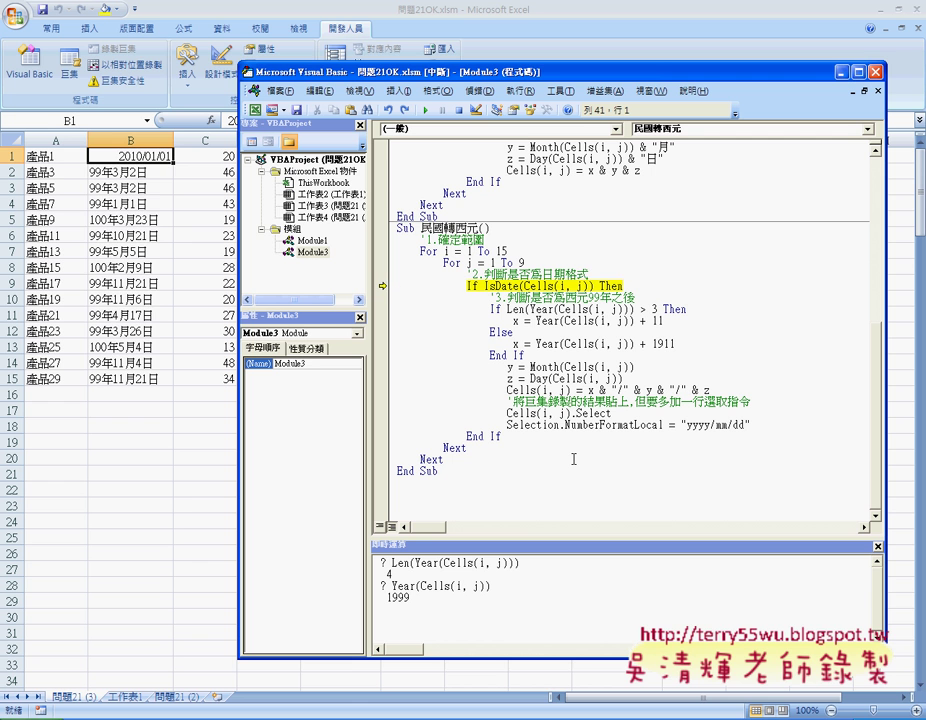